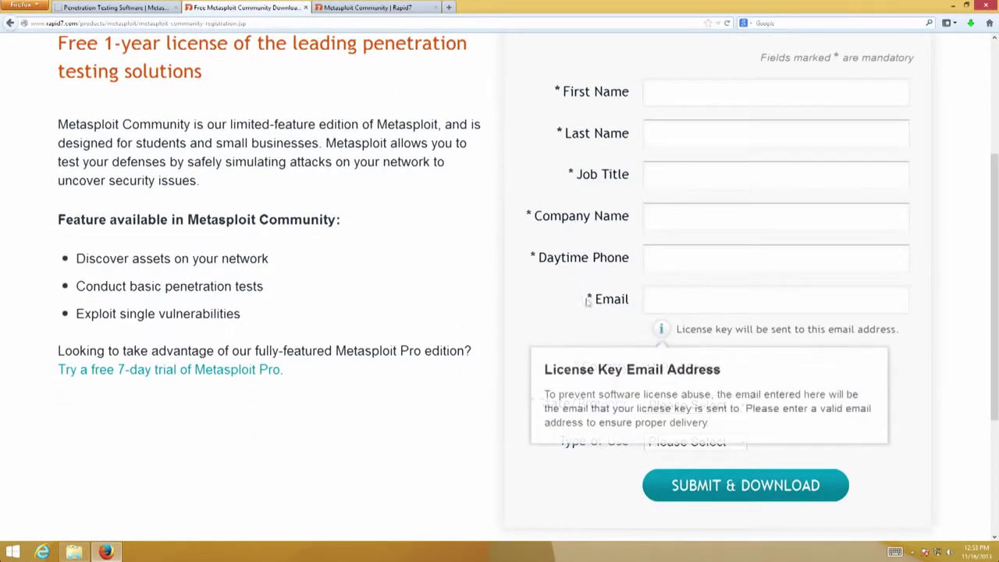
- Run metasploit-latest-windows-installer.exe from the Downloads folder and allow it to make changes to the computer
click(74, 552)
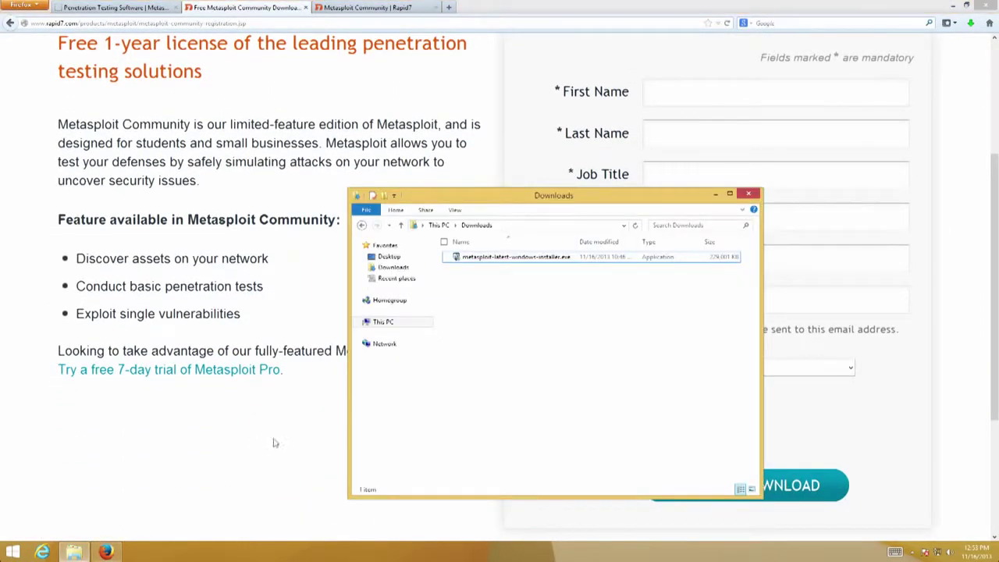
click(477, 257)
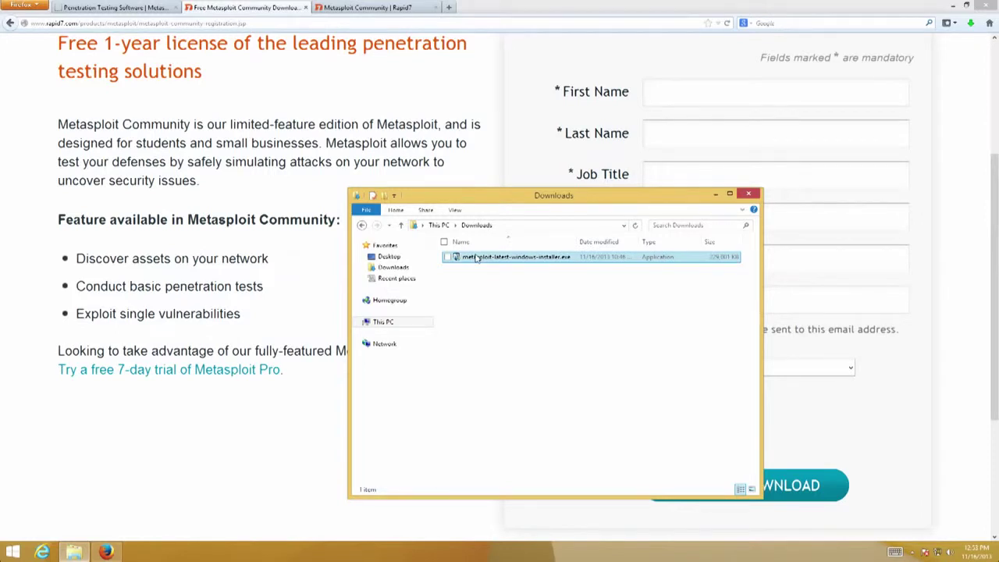
double_click(476, 257)
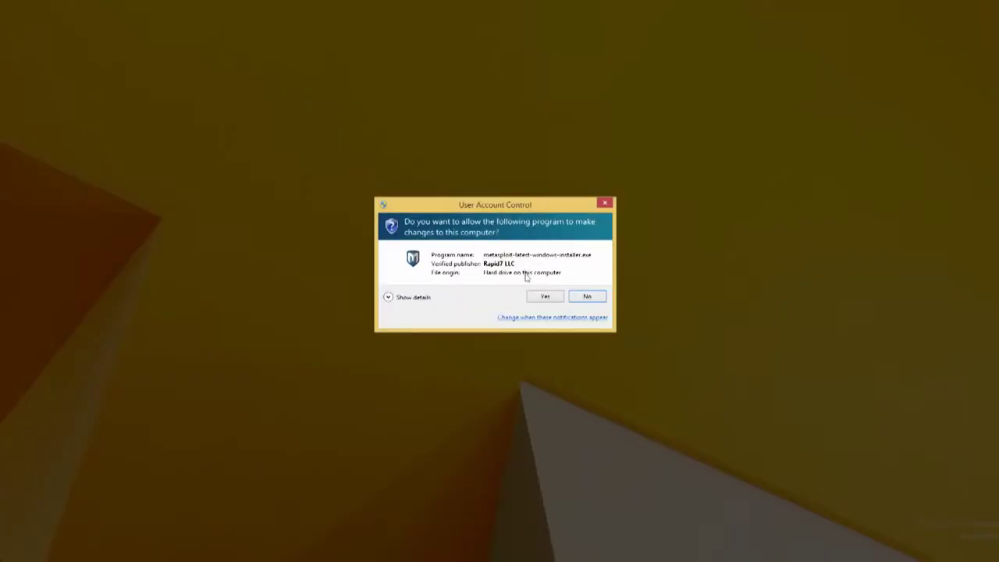
click(544, 297)
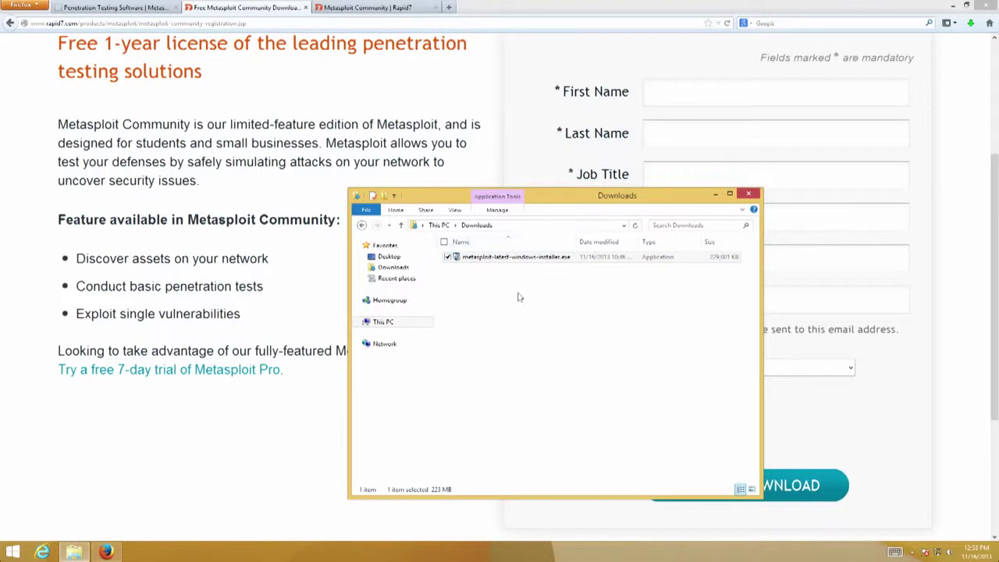
- Complete the Metasploit setup with the license agreement accepted and a trusted localhost SSL certificate valid for 3650 days
click(553, 368)
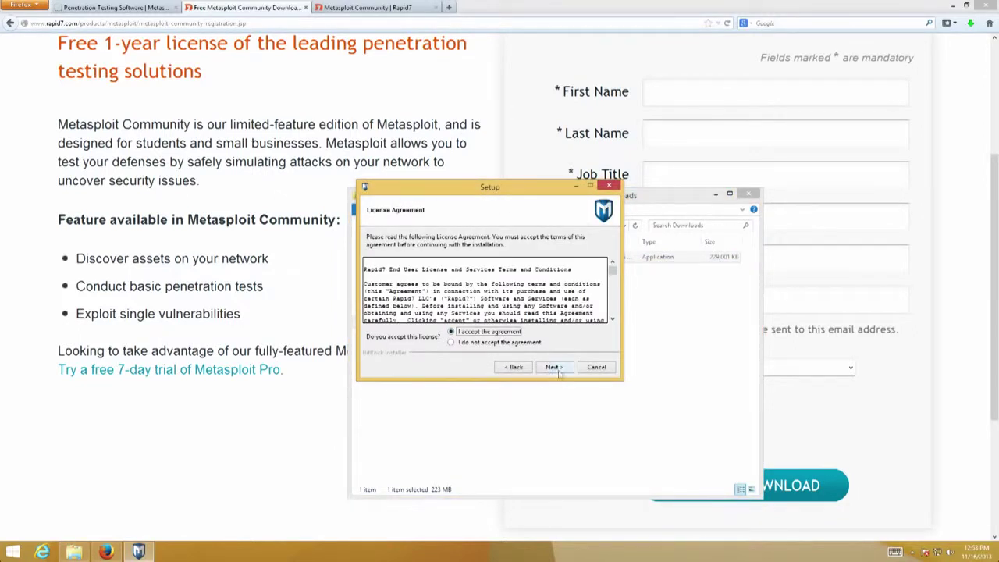
click(559, 371)
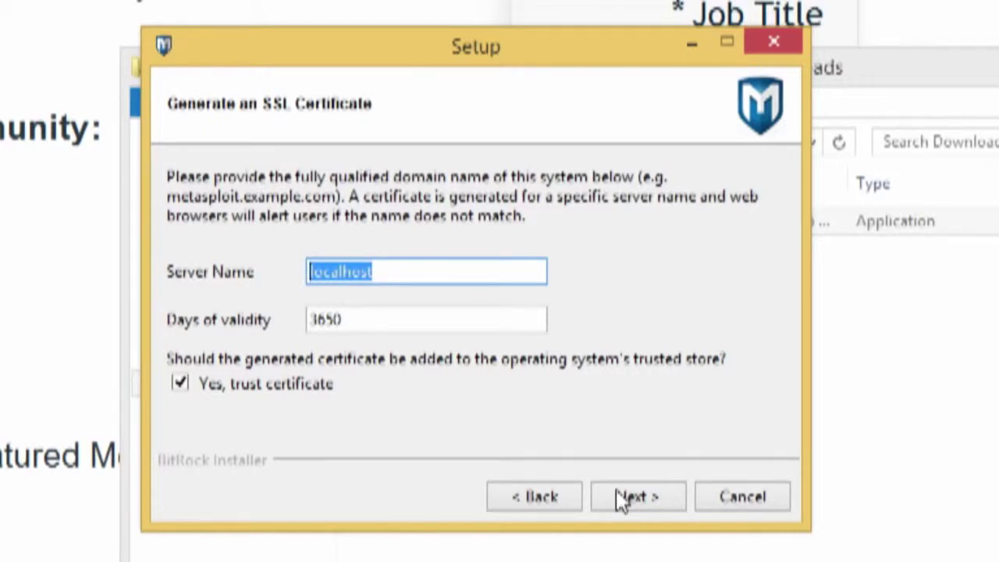
click(617, 493)
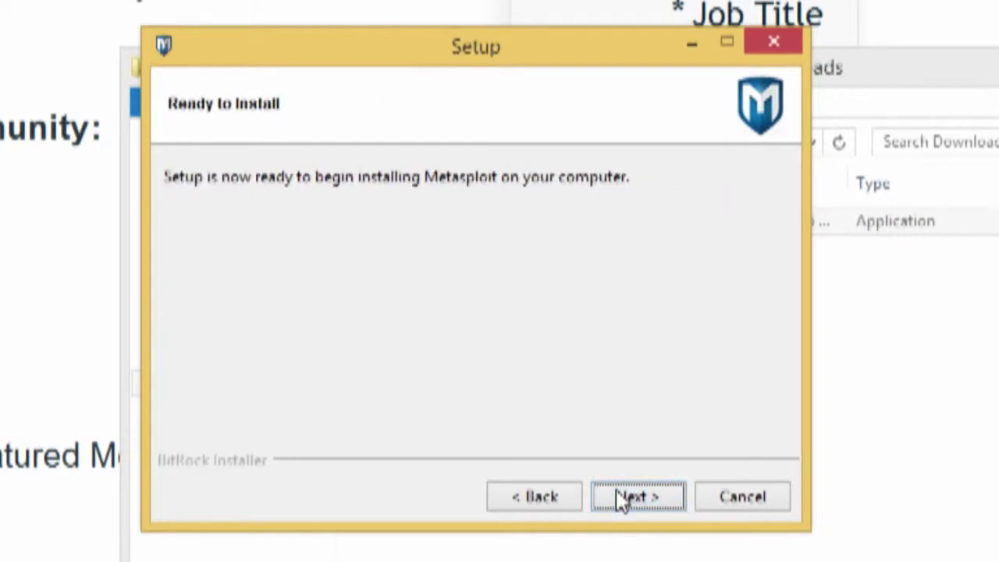
click(621, 497)
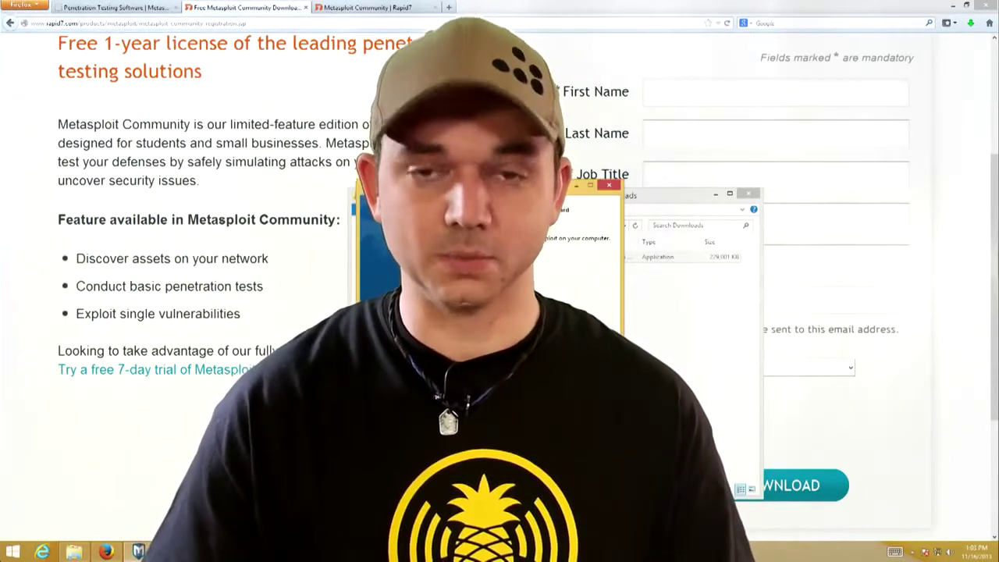
key(Return)
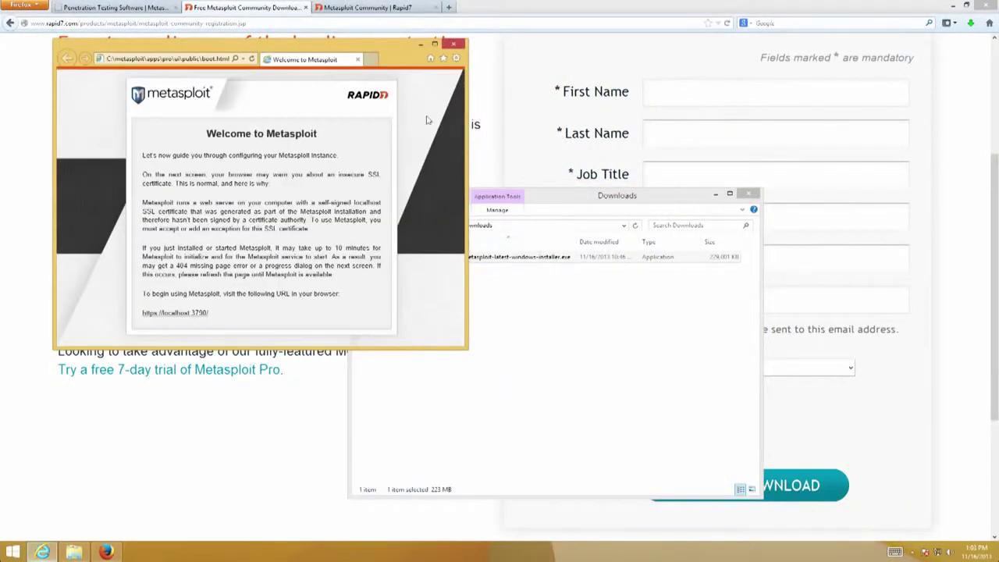
- Maximize the Metasploit welcome page window and enlarge the page display
double_click(397, 56)
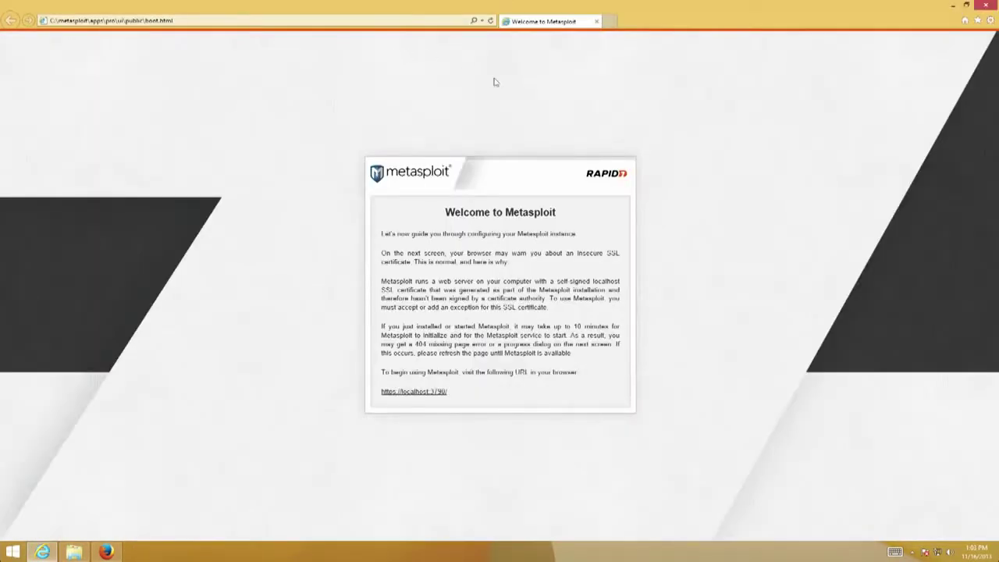
key(super)
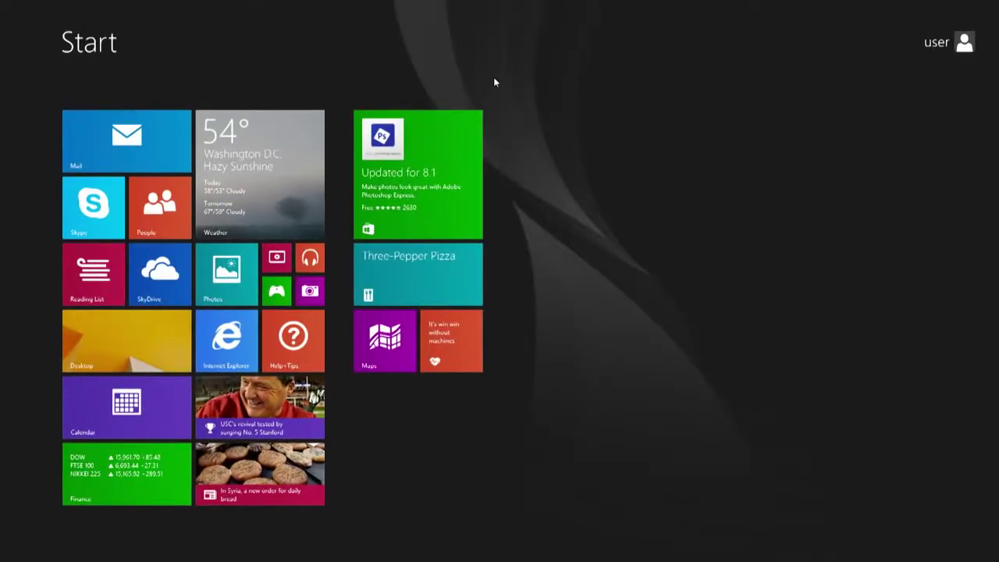
key(super)
key(ctrl+plus)
key(ctrl+plus)
key(ctrl+plus)
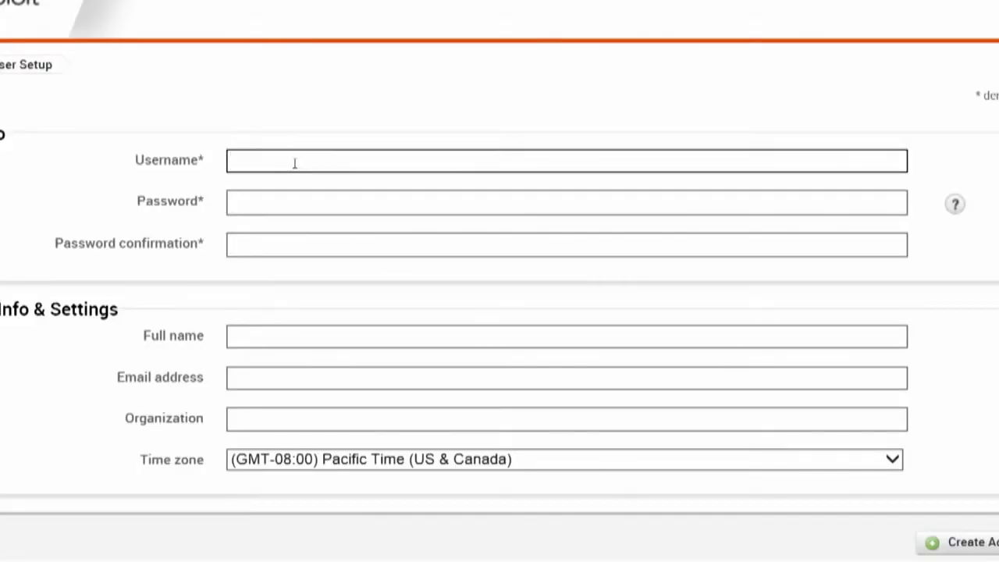
- Enter hak5 as the username for the new Metasploit user and fill in the account password and its confirmation
key(Tab)
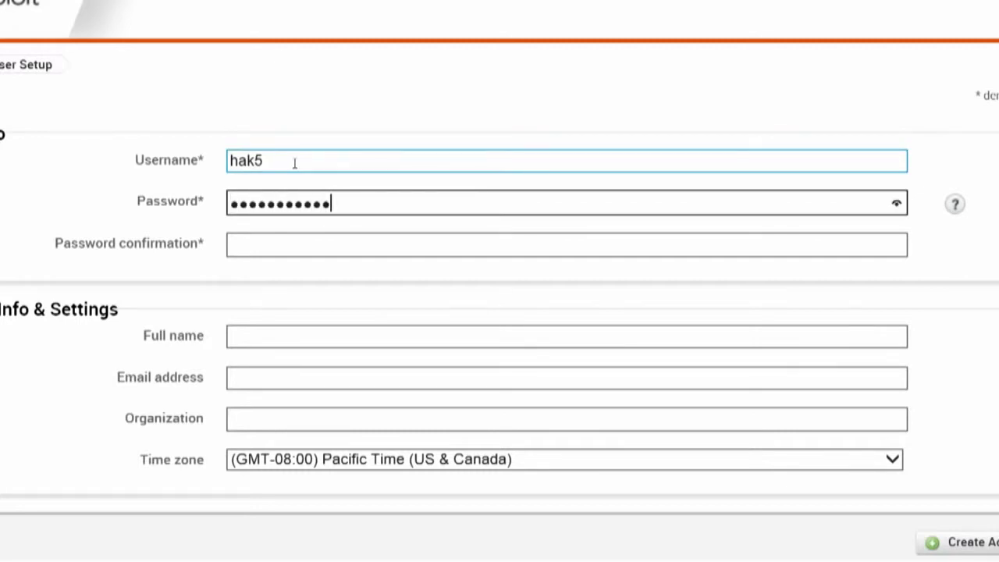
key(Tab)
text(****************)
- Enter Hak5 as the full name, fill in the email address and organization, and create the account
key(Tab)
text(Hak5)
key(Tab)
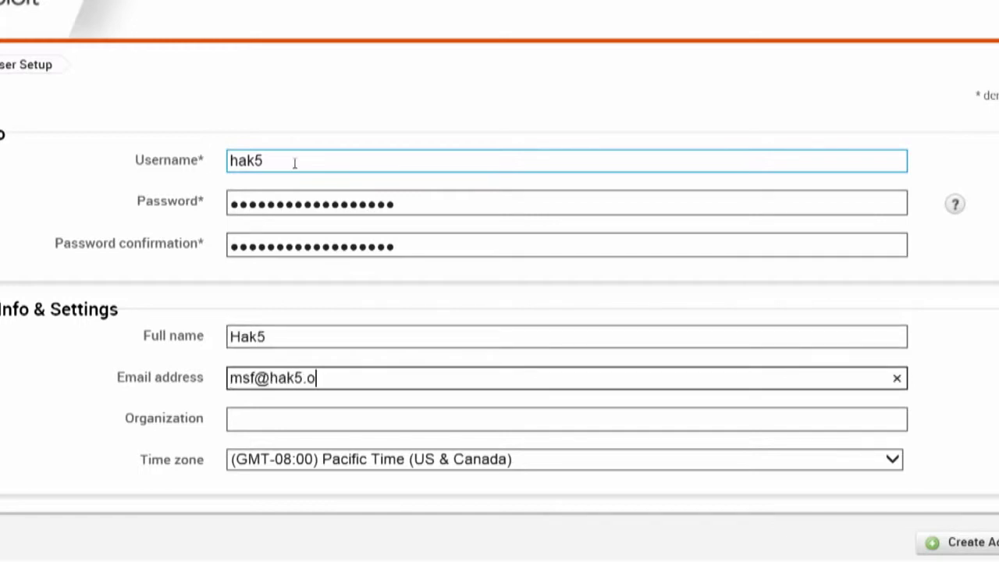
key(Tab)
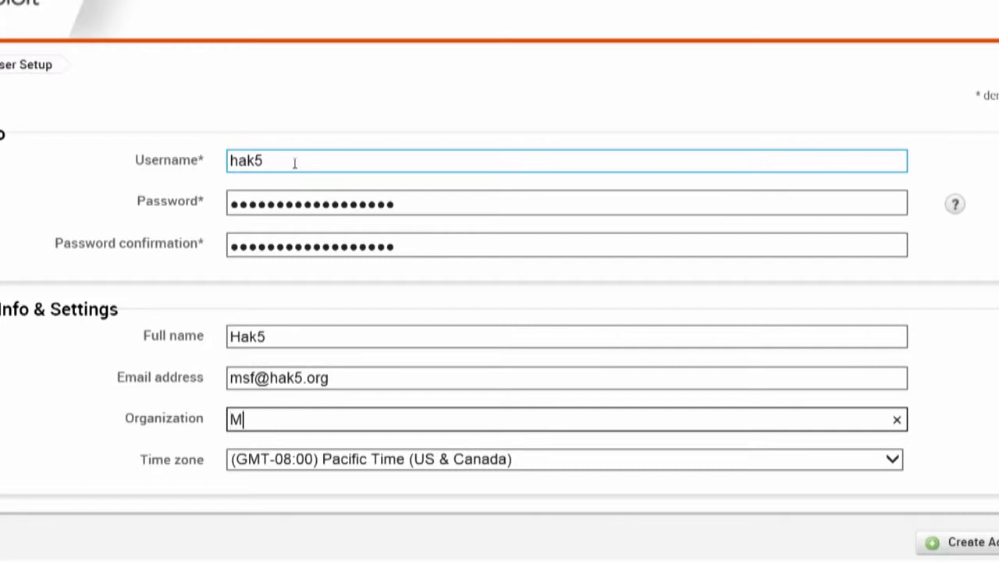
key(Tab)
key(Tab)
key(Return)
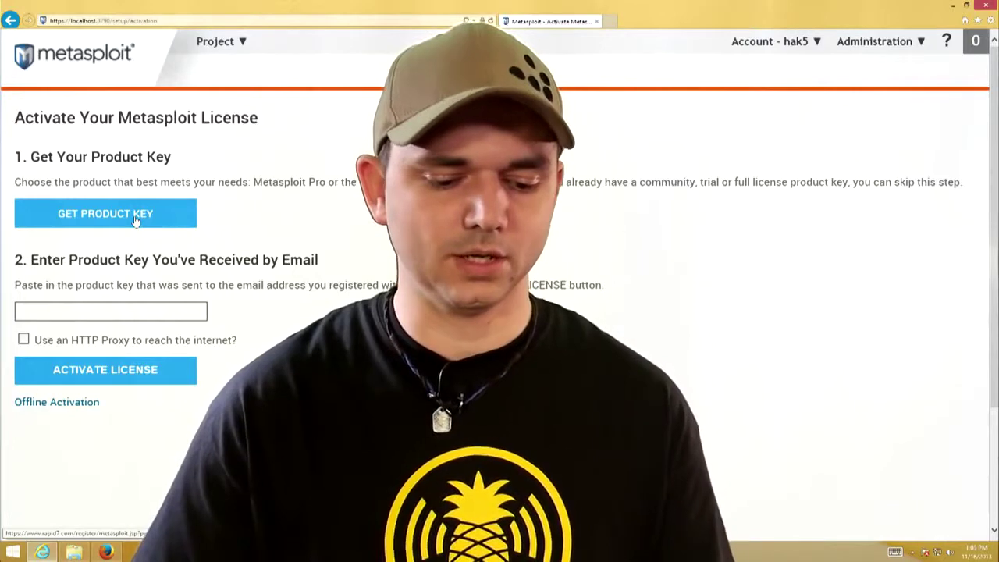
- Request a Metasploit Community product key and open the Rapid7 license email in the msf Mailinator inbox
click(138, 219)
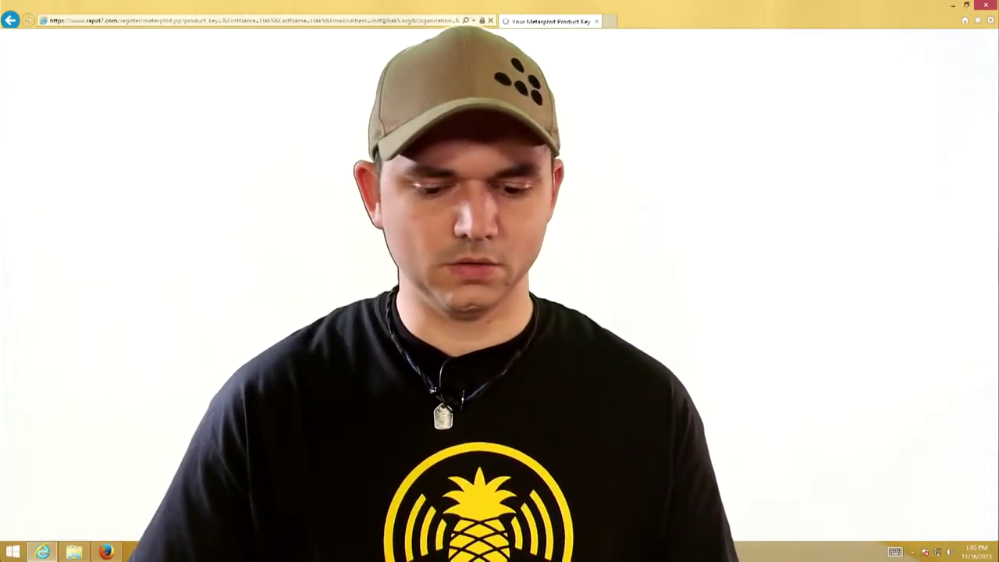
scroll(500, 281, down, 5)
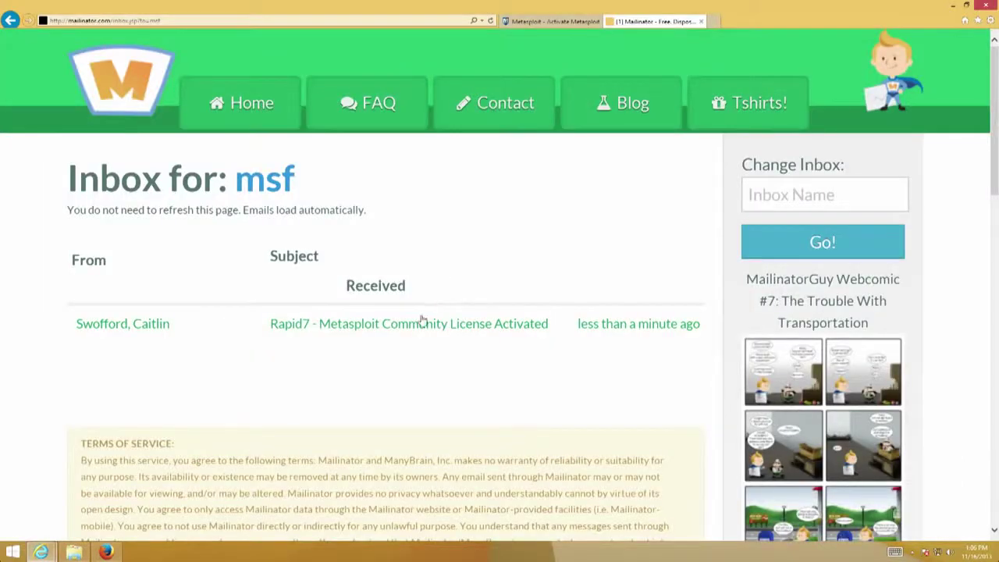
click(411, 323)
scroll(180, 320, down, 2)
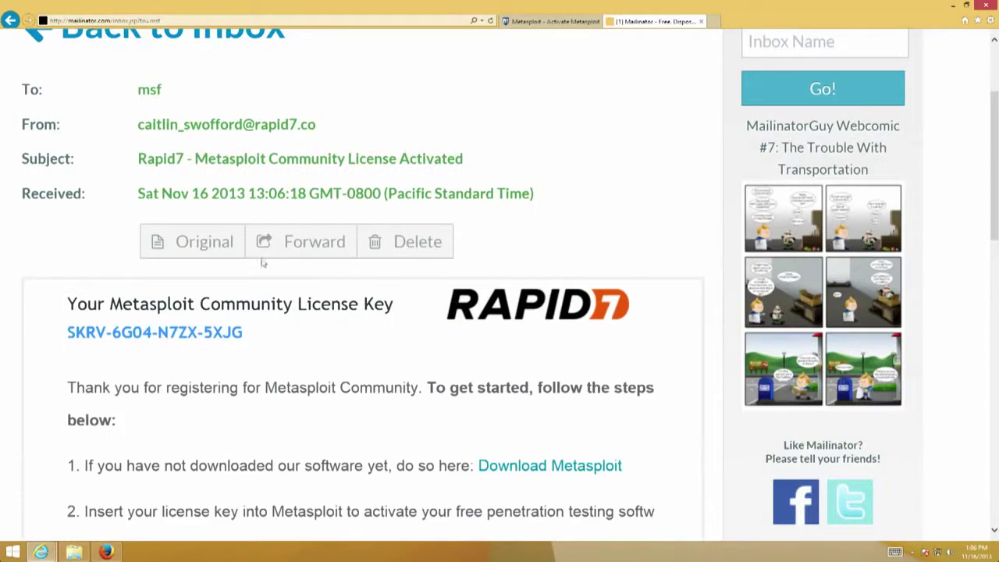
- Paste the emailed product key into the Metasploit activation page and activate the license
click(552, 22)
click(109, 310)
key(ctrl+v)
click(46, 372)
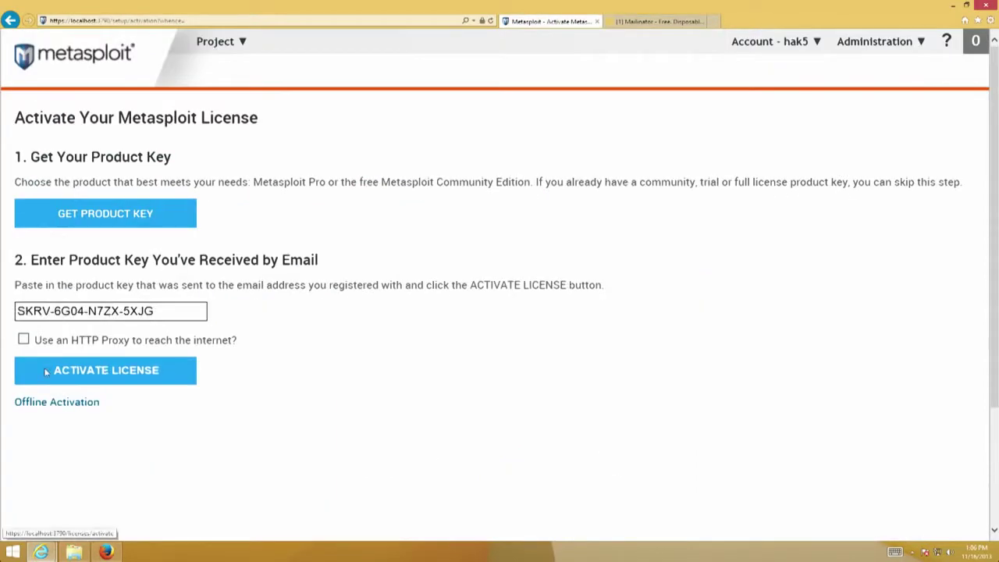